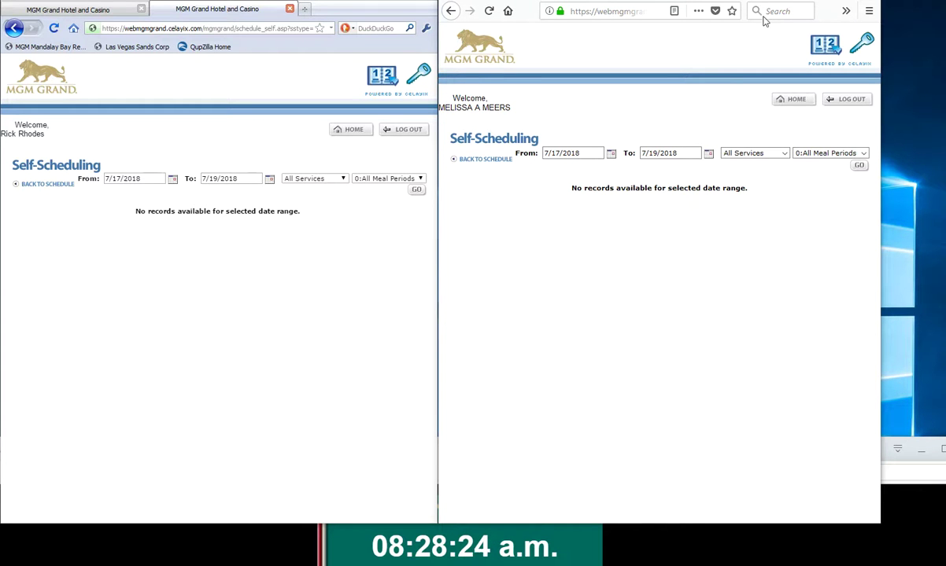
Drag the second account's Firefox window left until it overlaps the first account's window
left_click_drag(629, 2, 617, 4)
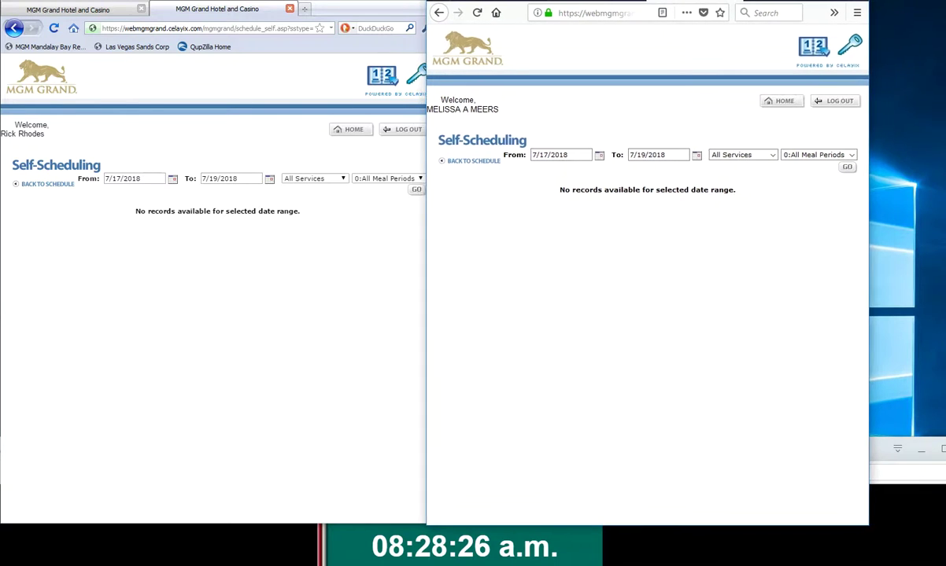
left_click_drag(779, 0, 523, 7)
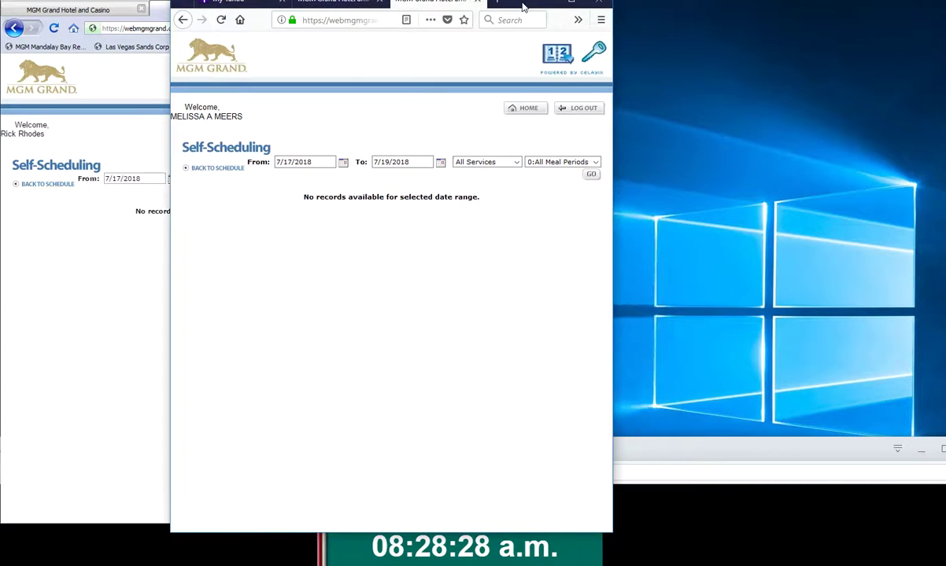
left_click_drag(524, 6, 415, 0)
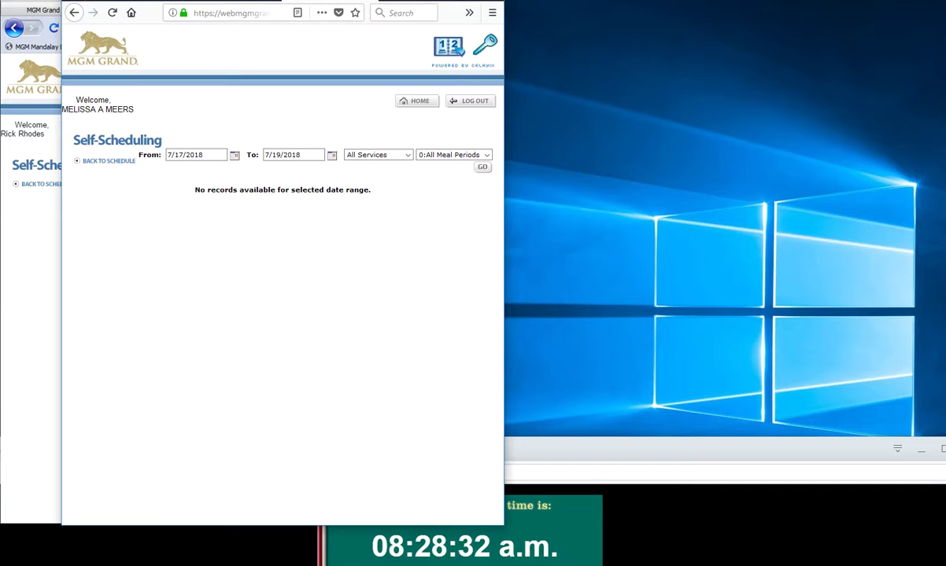
Rerun the 7/17–7/19/2018 shift search with GO, alternating between both accounts' windows
left_click(22, 271)
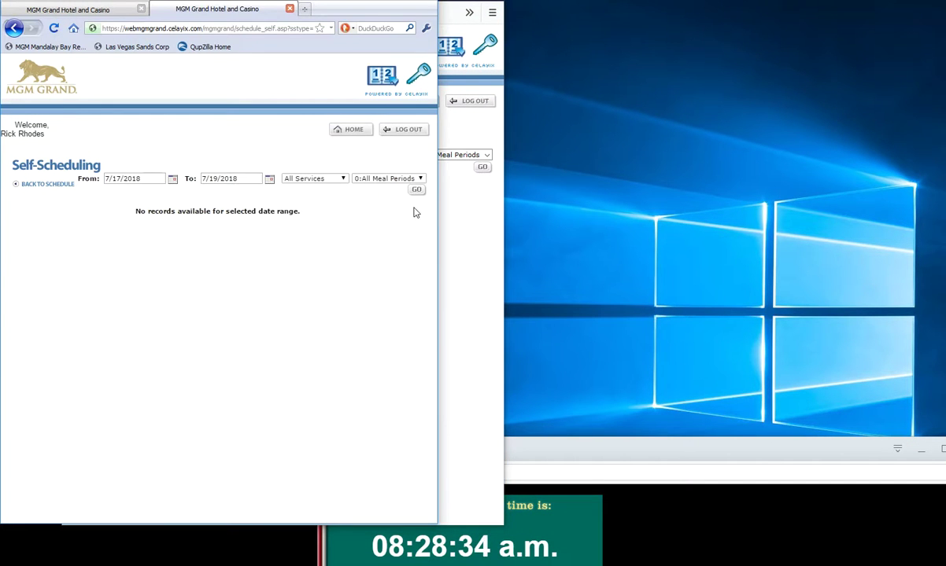
left_click(487, 172)
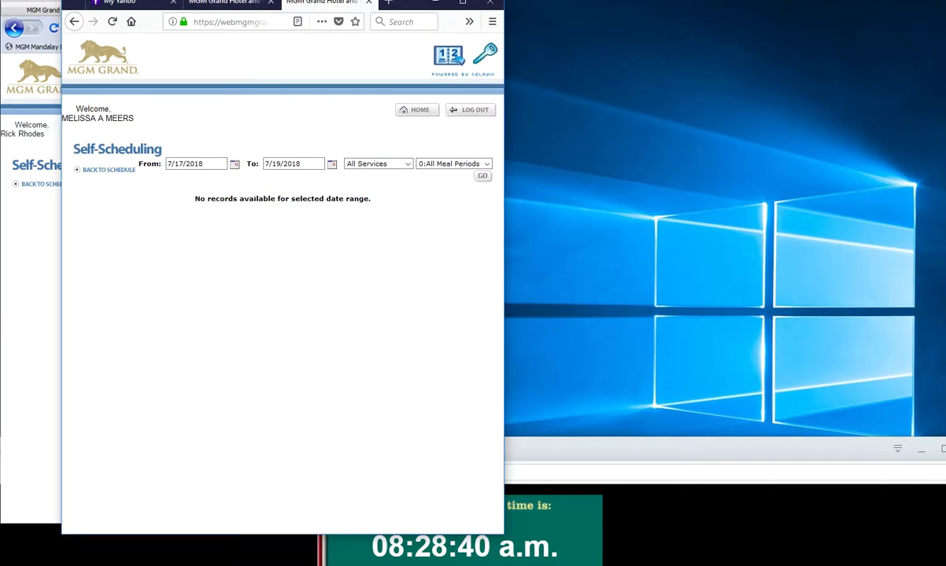
left_click(24, 260)
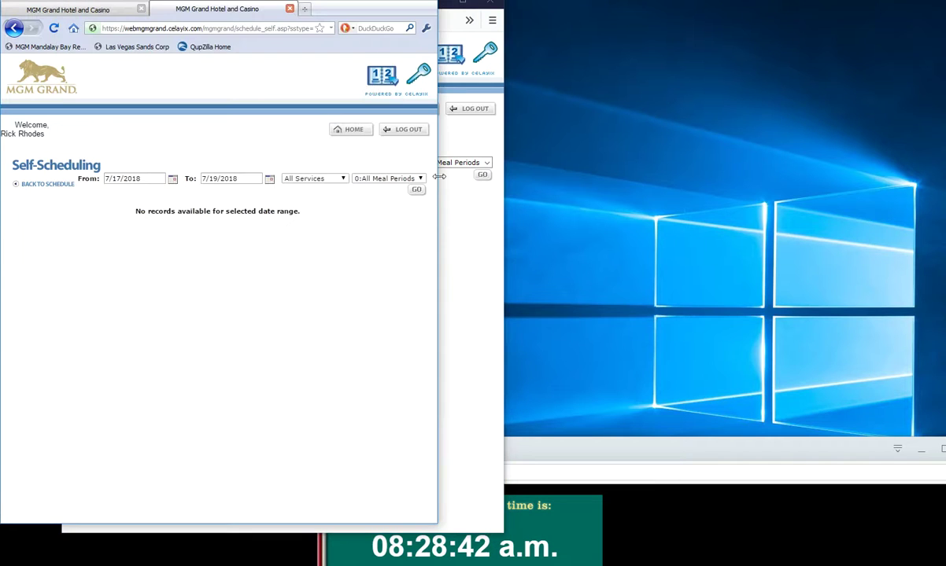
left_click(416, 189)
left_click(483, 175)
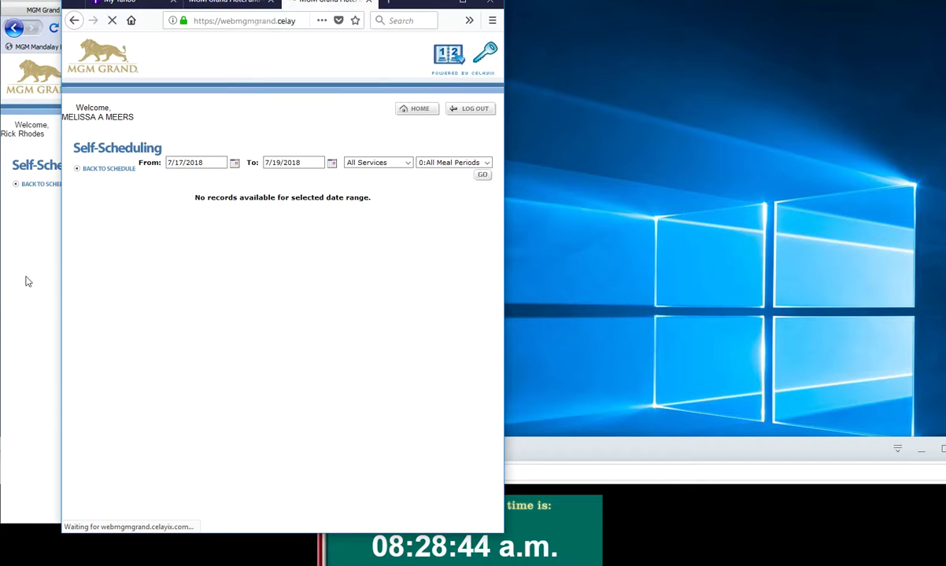
left_click_drag(412, 10, 399, 11)
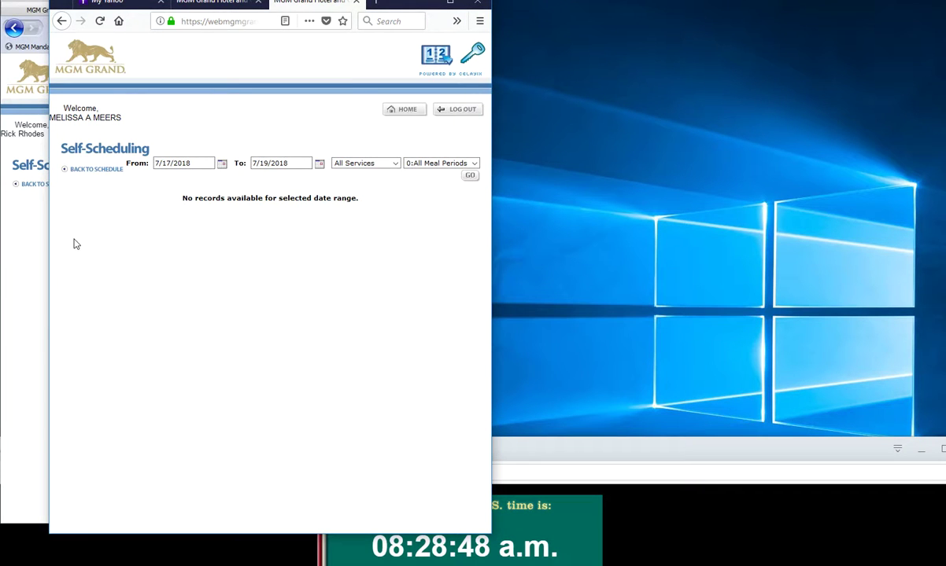
left_click(30, 269)
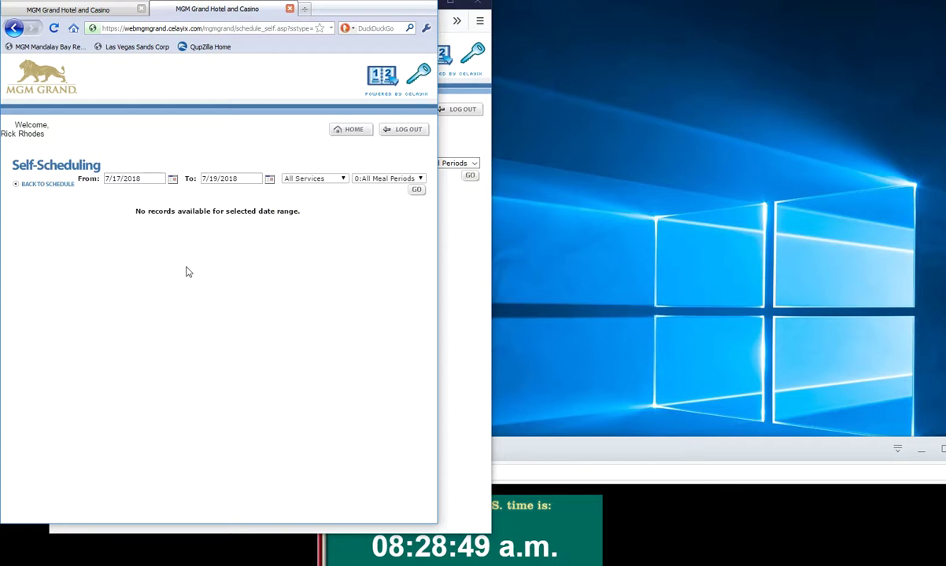
left_click(417, 190)
left_click(470, 178)
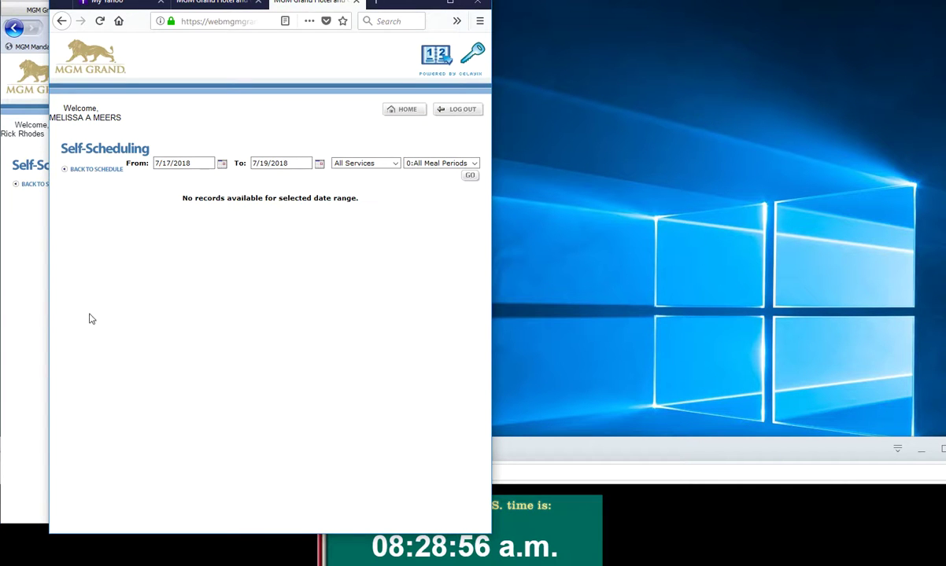
left_click(45, 307)
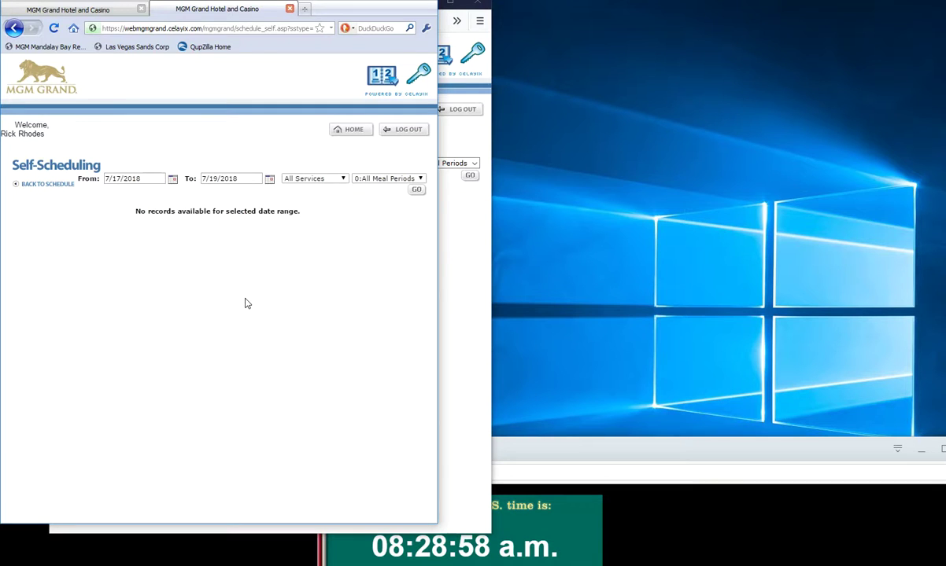
left_click(416, 189)
left_click(470, 174)
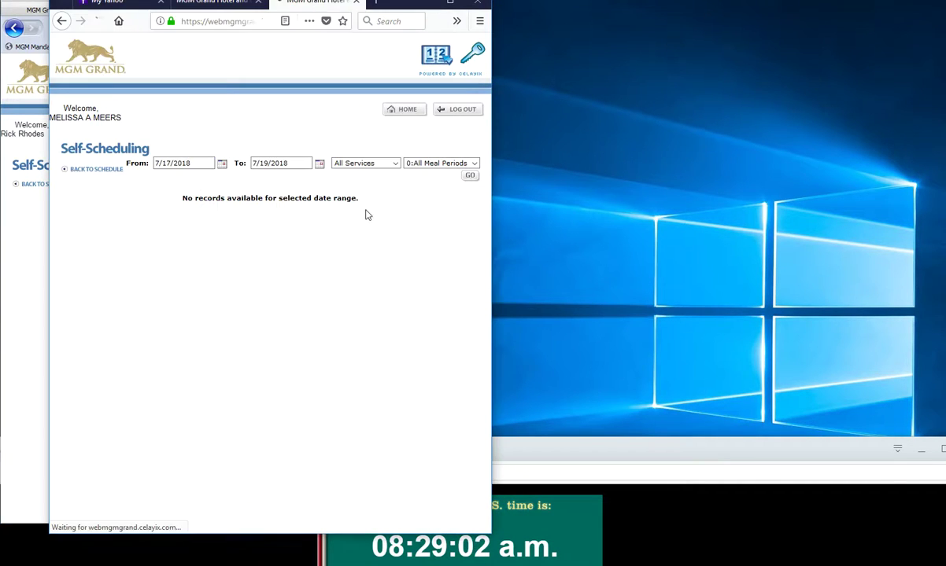
left_click(39, 260)
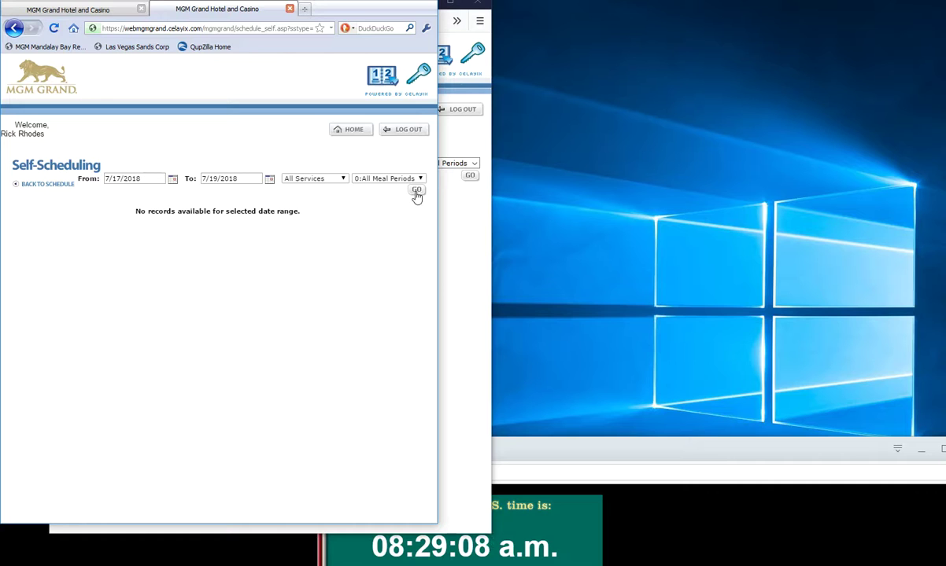
left_click(470, 175)
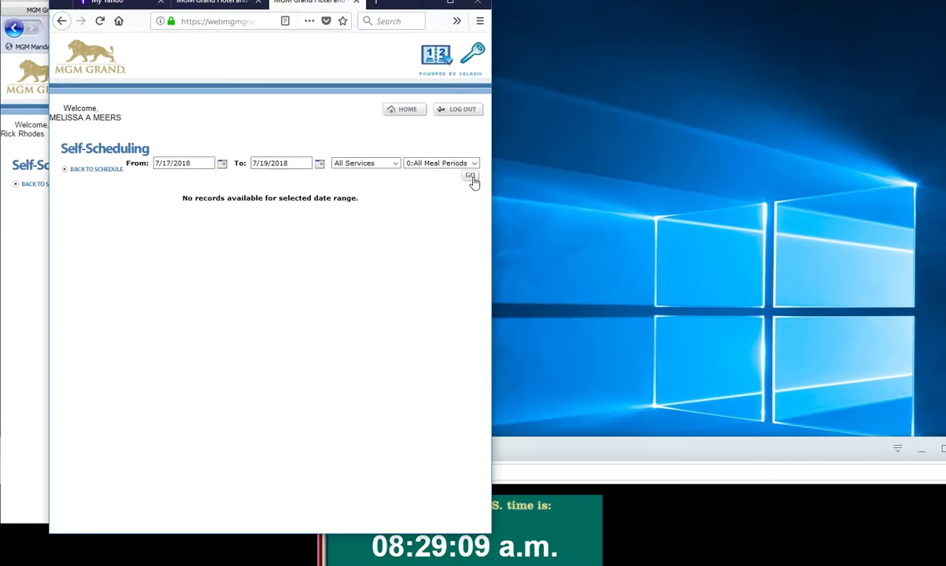
Keep re-searching with GO in both windows until the 07/18/2018 Roof Top shift appears
left_click(25, 254)
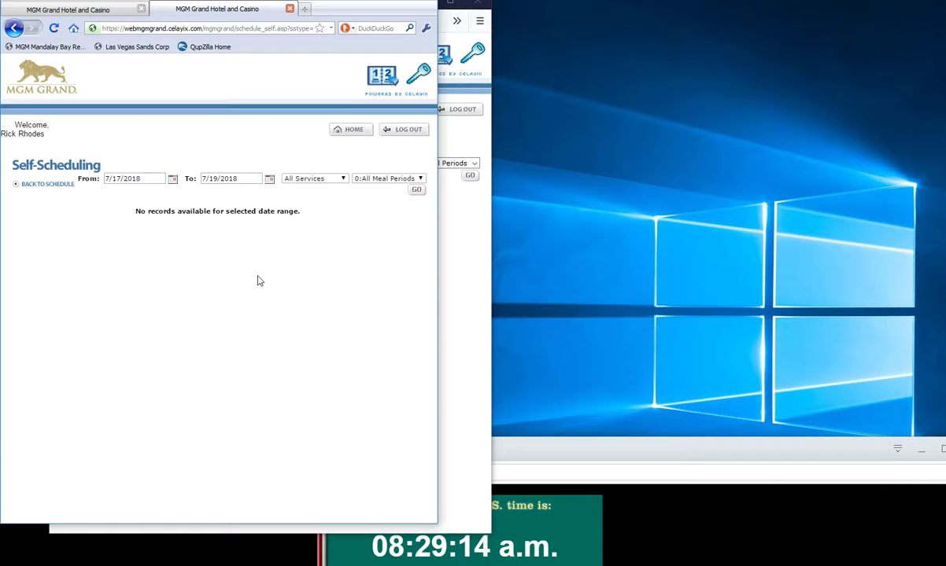
left_click(471, 176)
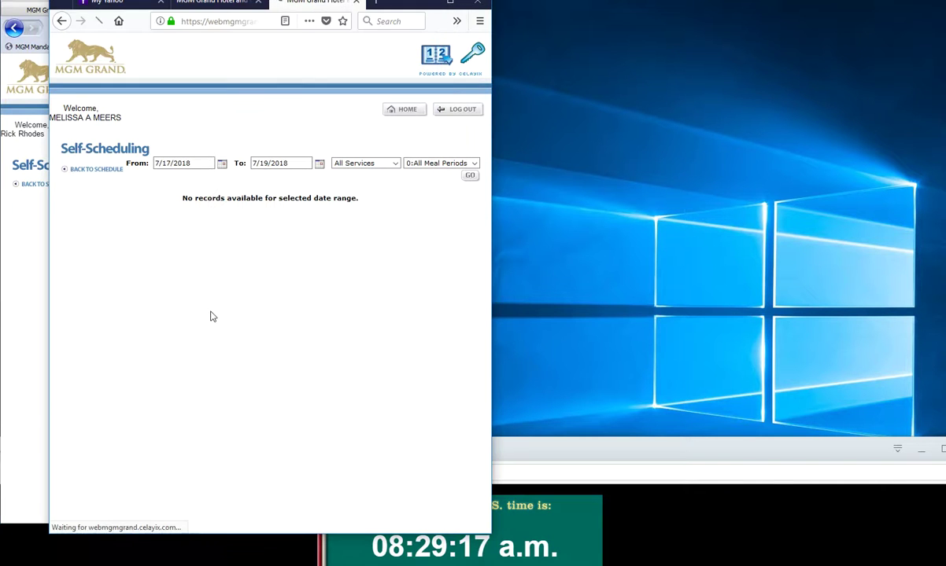
left_click(31, 280)
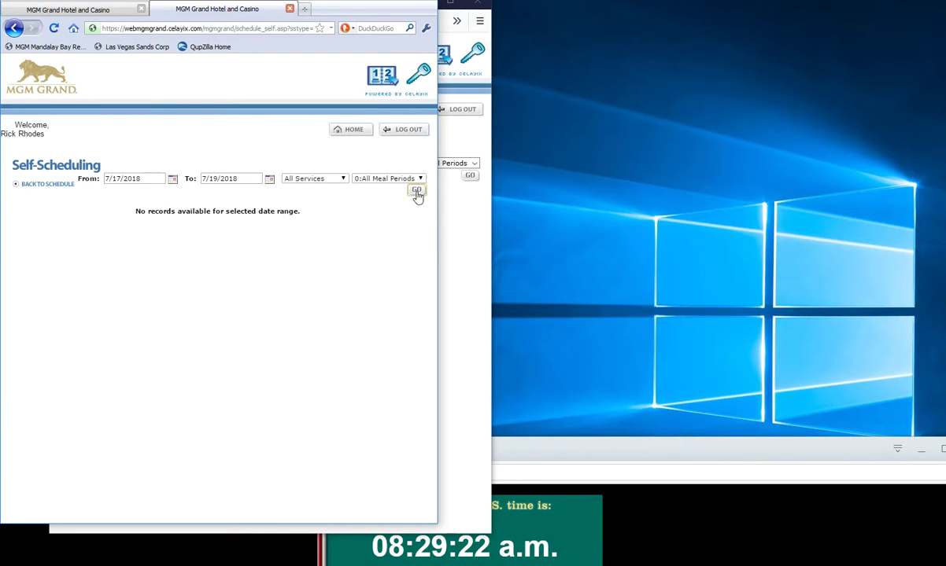
left_click(470, 177)
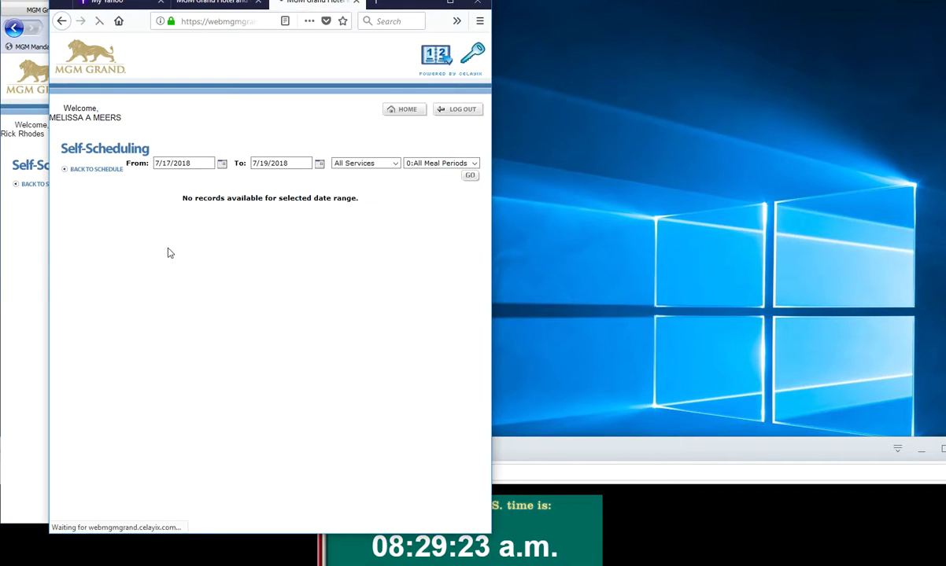
left_click(35, 261)
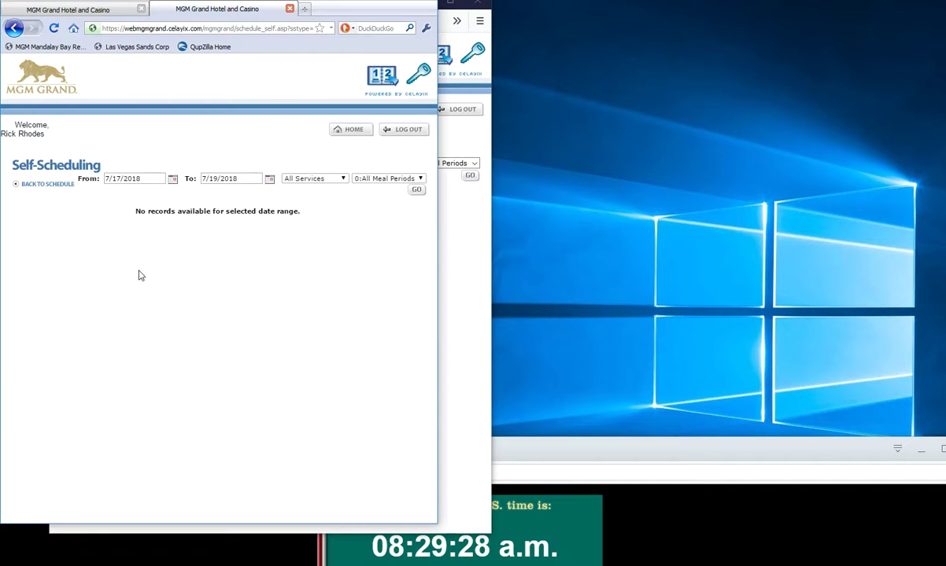
left_click(418, 193)
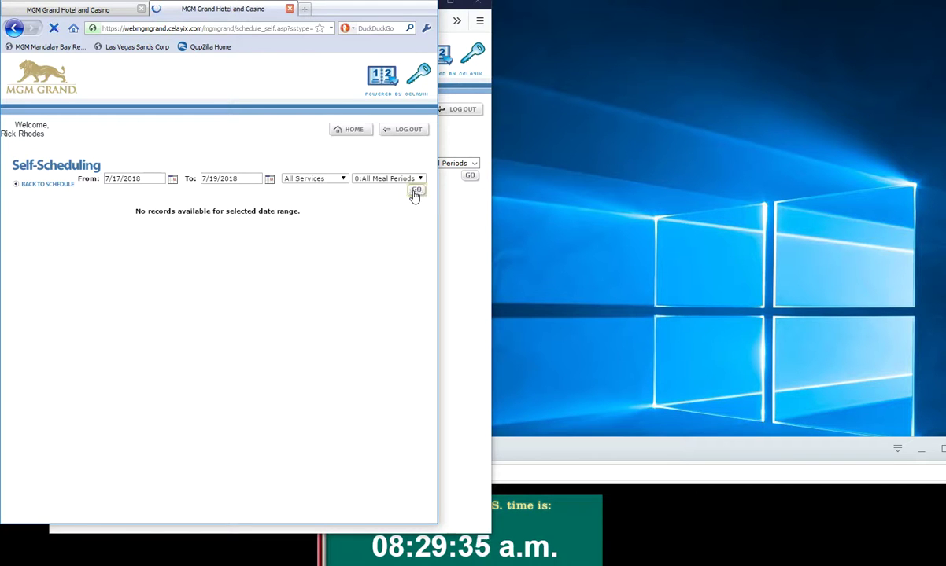
left_click(463, 243)
left_click(469, 176)
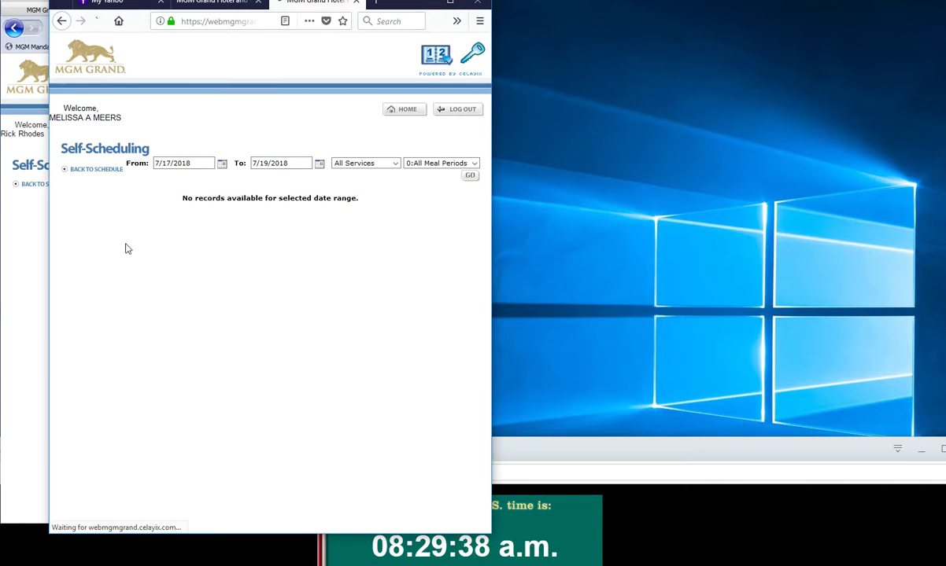
left_click(44, 269)
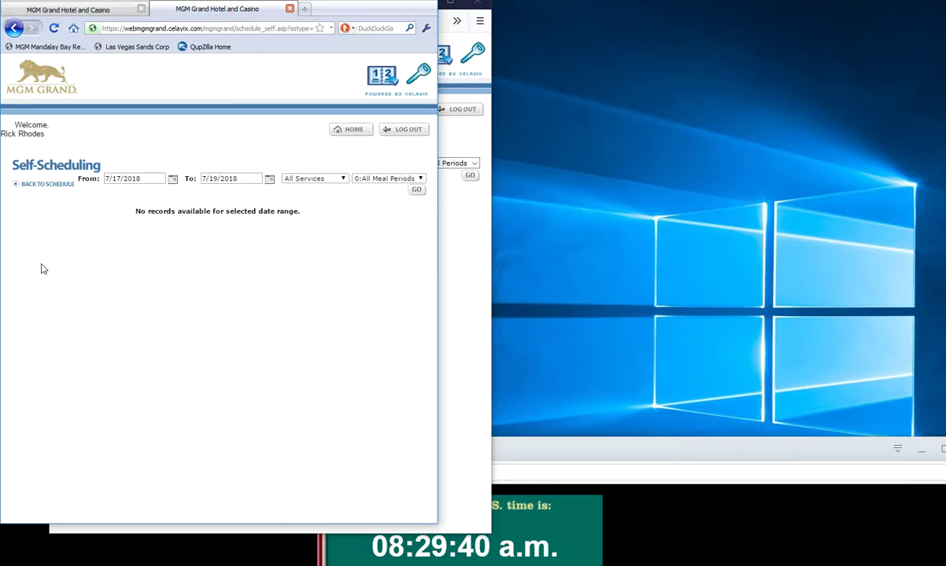
left_click(417, 192)
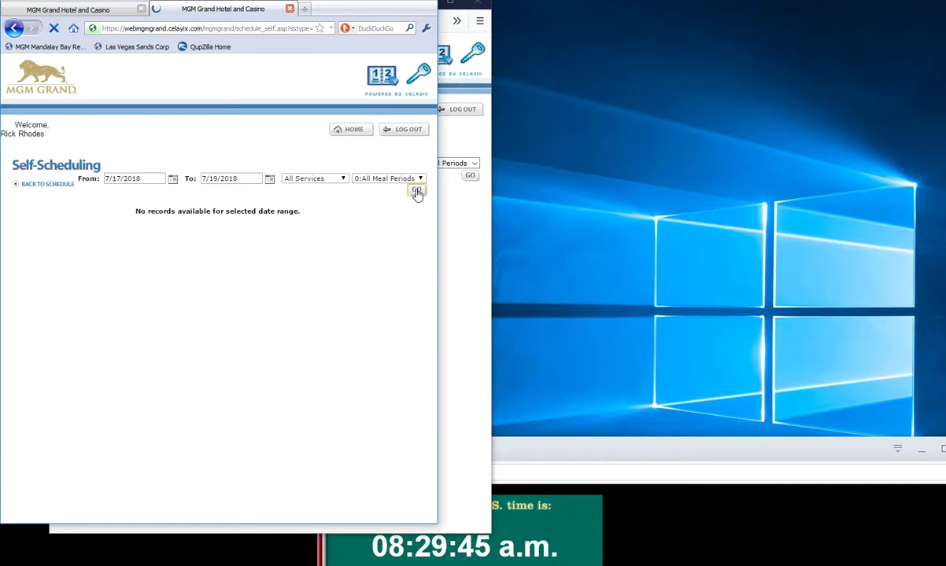
left_click(465, 181)
left_click(34, 335)
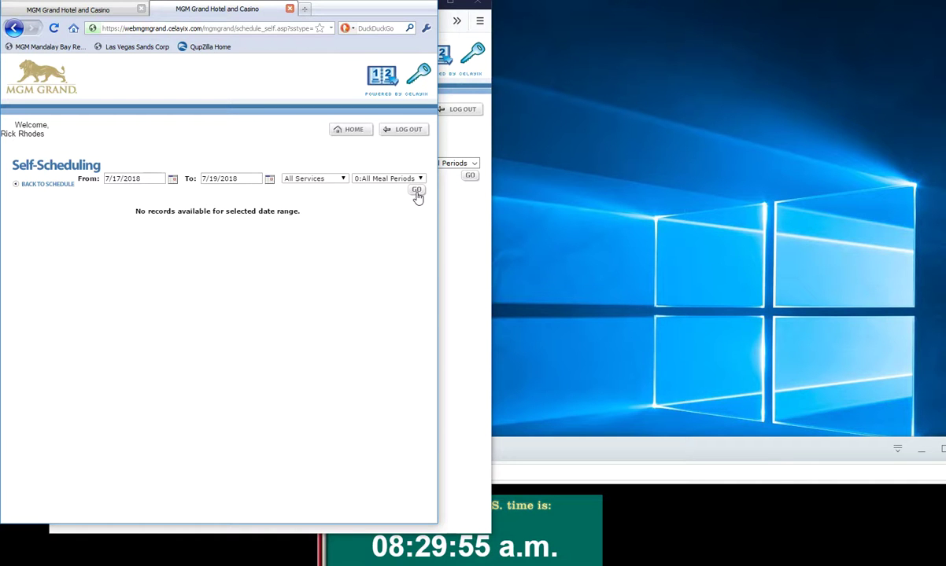
left_click(416, 192)
left_click(442, 169)
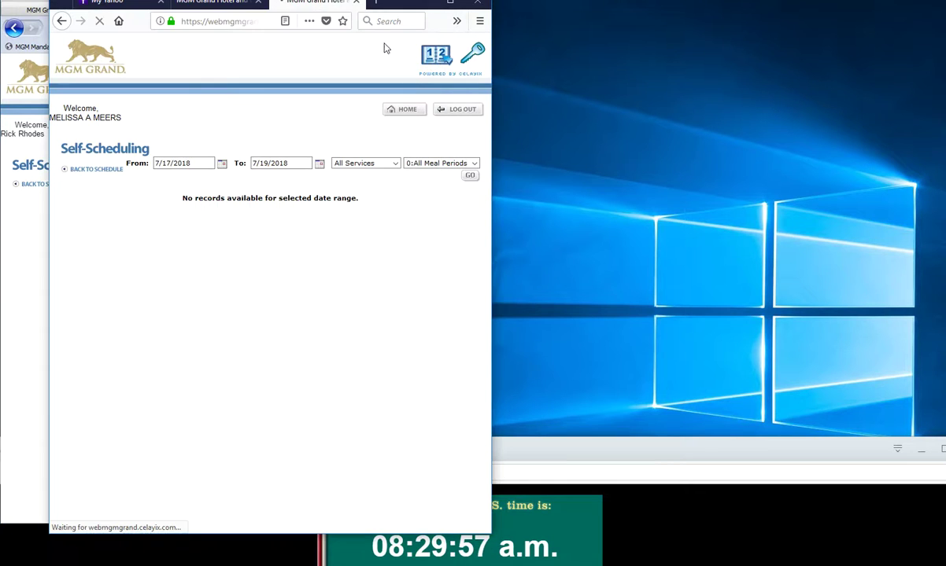
Move the second account's Firefox window to the right, beside the first account's window
mouse_move(399, 8)
left_mouse_down()
mouse_move(797, 0)
mouse_move(746, 7)
left_mouse_up()
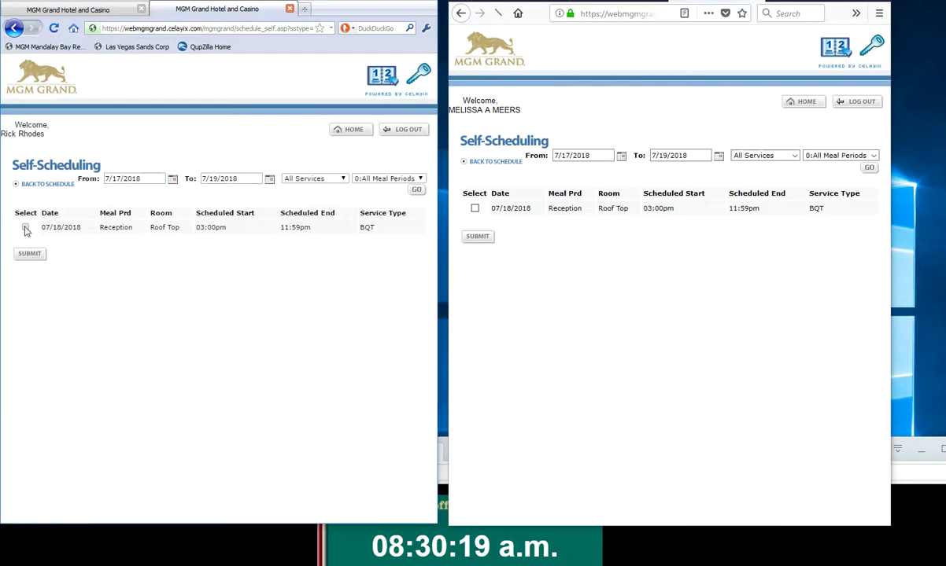
Tick and submit the 07/18/2018 Roof Top reception shift in both accounts' windows
left_click(25, 228)
left_click(30, 253)
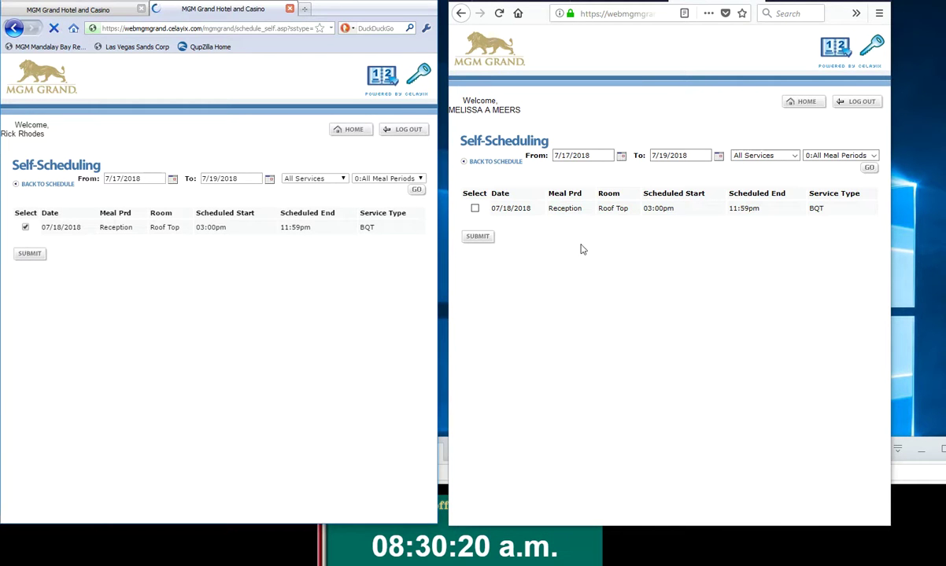
left_click(475, 209)
left_click(477, 236)
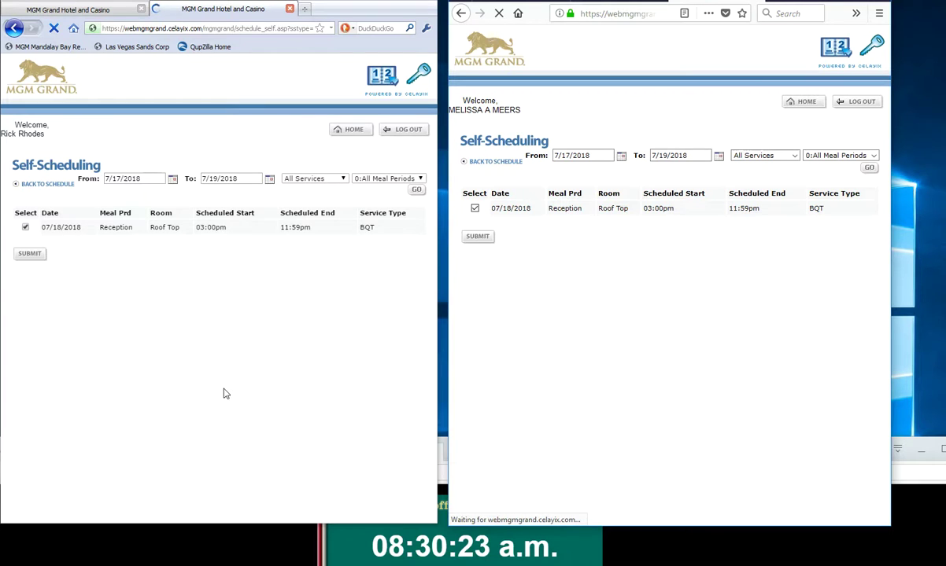